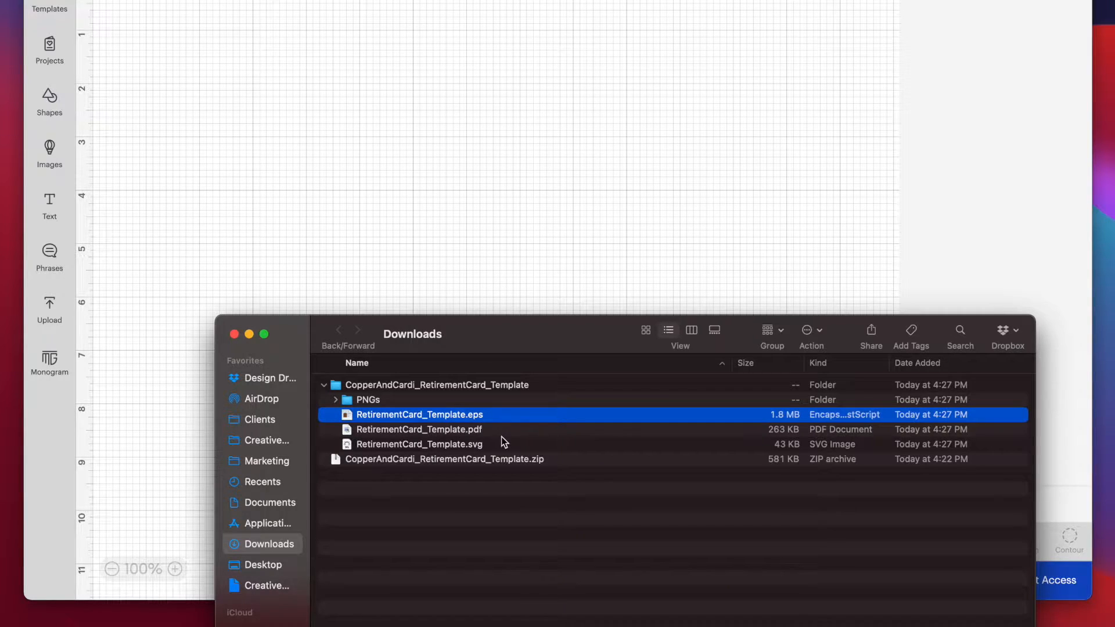
Examine the file formats in the CopperAndCardi_RetirementCard_Template folder, including the PNGs subfolder, and select RetirementCard_Template.svg.
{"action": "left_click", "coordinate": [505, 432]}
{"action": "left_click", "coordinate": [503, 445]}
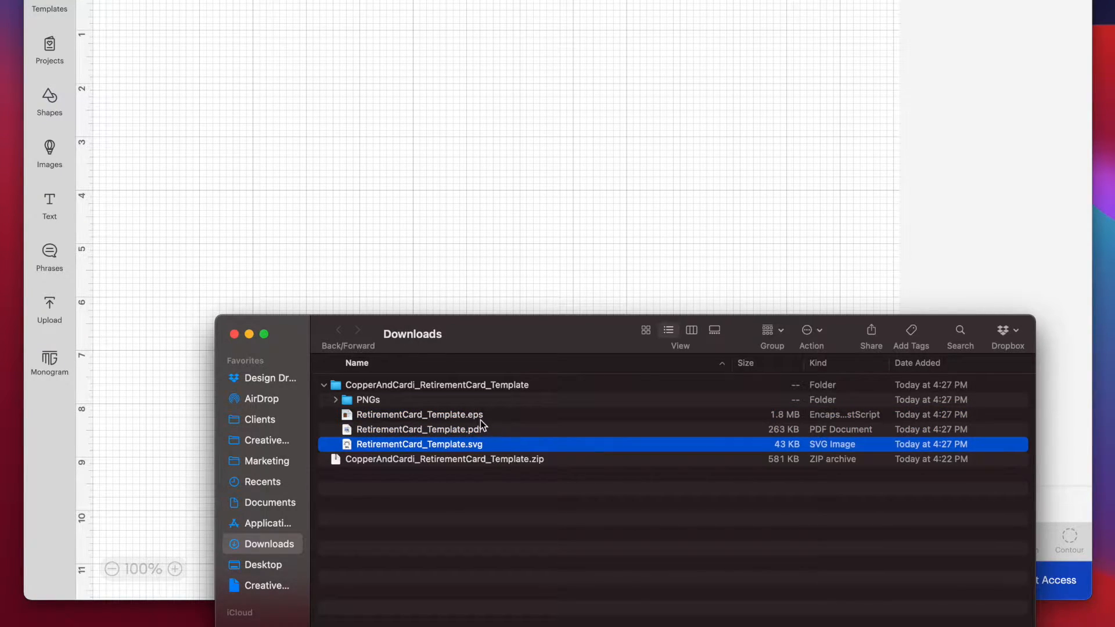
{"action": "left_click", "coordinate": [336, 399]}
{"action": "left_click", "coordinate": [381, 399]}
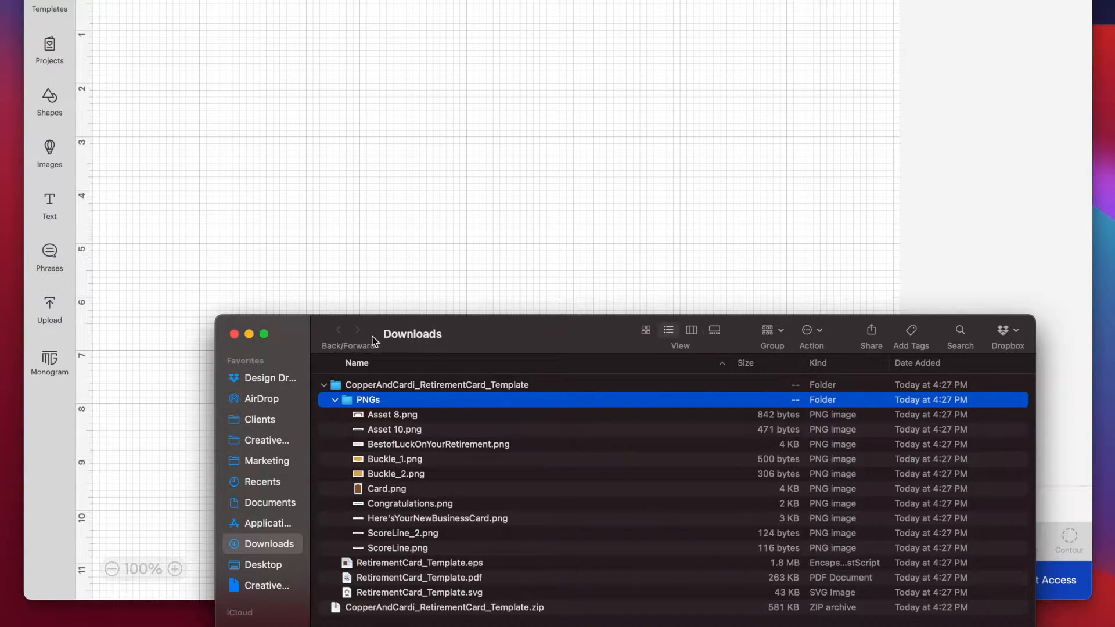
{"action": "left_click_drag", "start_coordinate": [518, 336], "coordinate": [565, 335]}
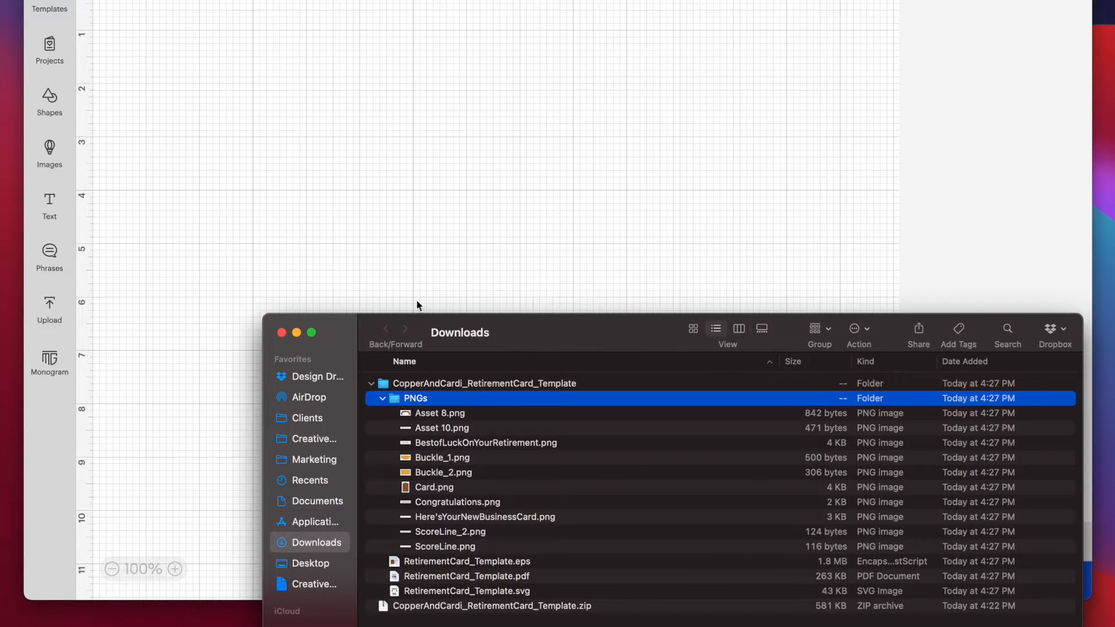
{"action": "left_click", "coordinate": [512, 590]}
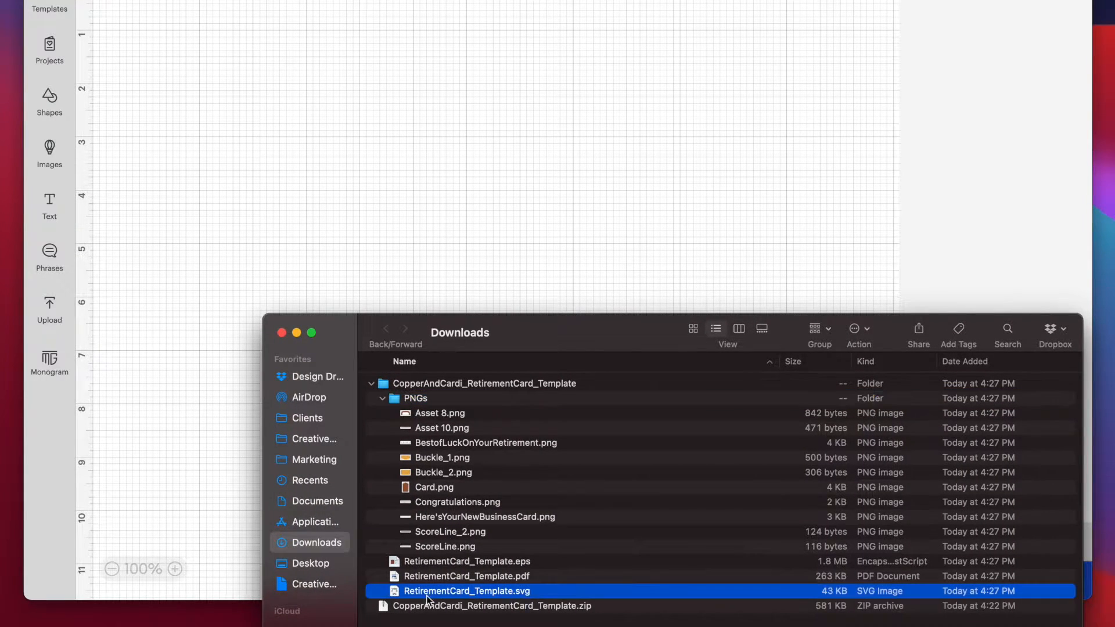
In Cricut Design Space, upload RetirementCard_Template.svg from the Downloads folder as a cut image and add it to the canvas.
{"action": "left_click", "coordinate": [294, 242]}
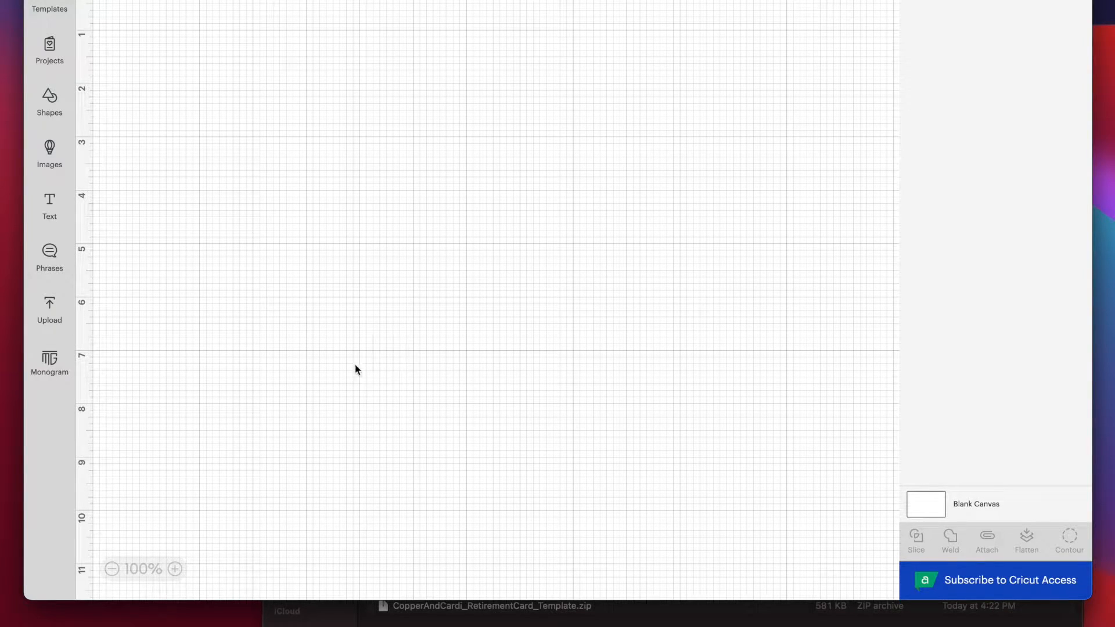
{"action": "left_click", "coordinate": [49, 318]}
{"action": "left_click", "coordinate": [120, 137]}
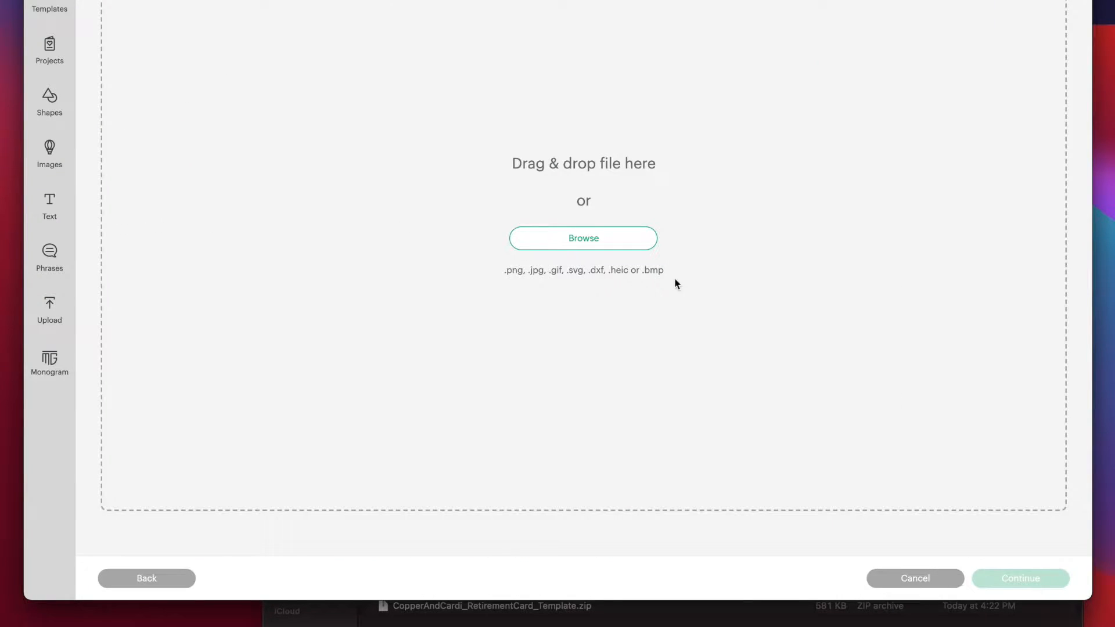
{"action": "left_click", "coordinate": [471, 610]}
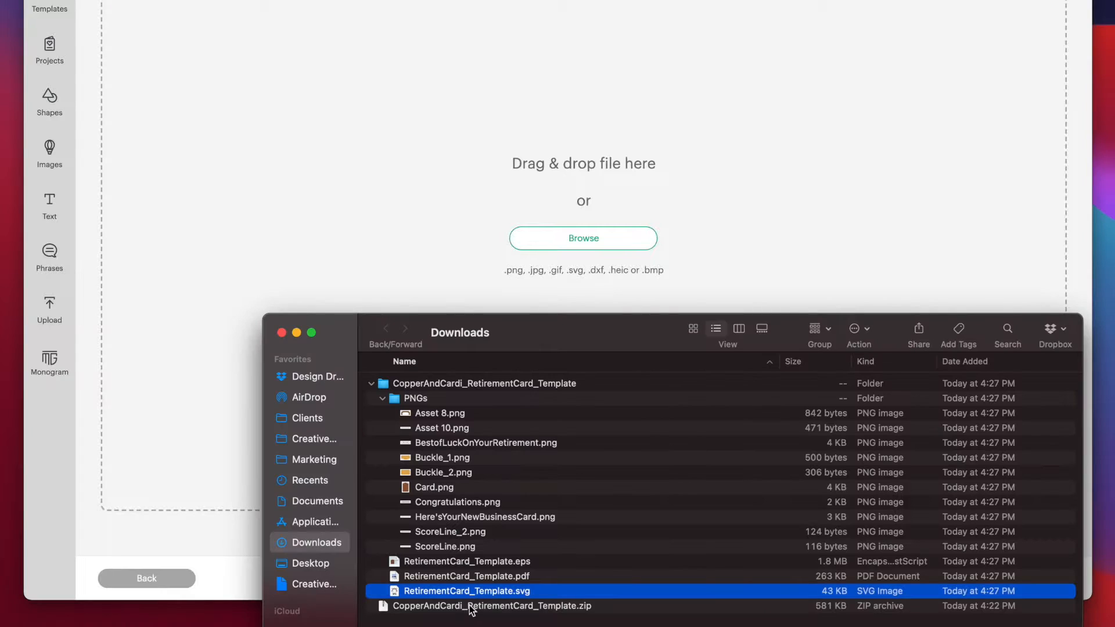
{"action": "left_click_drag", "start_coordinate": [462, 593], "coordinate": [733, 367]}
{"action": "left_click_drag", "start_coordinate": [427, 592], "coordinate": [557, 239]}
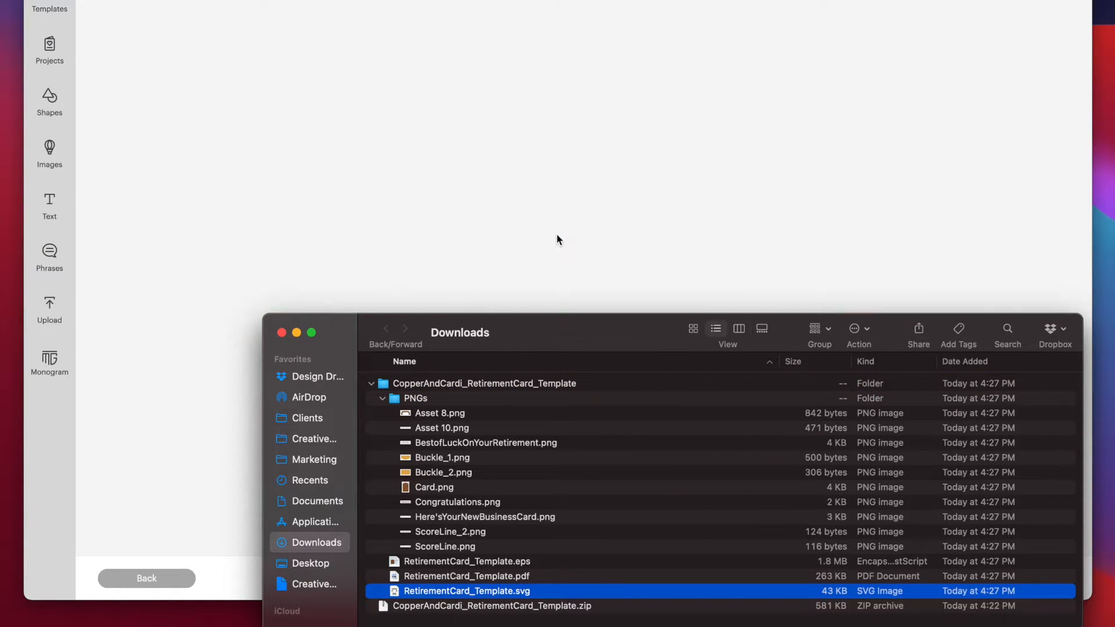
{"action": "left_click", "coordinate": [501, 239]}
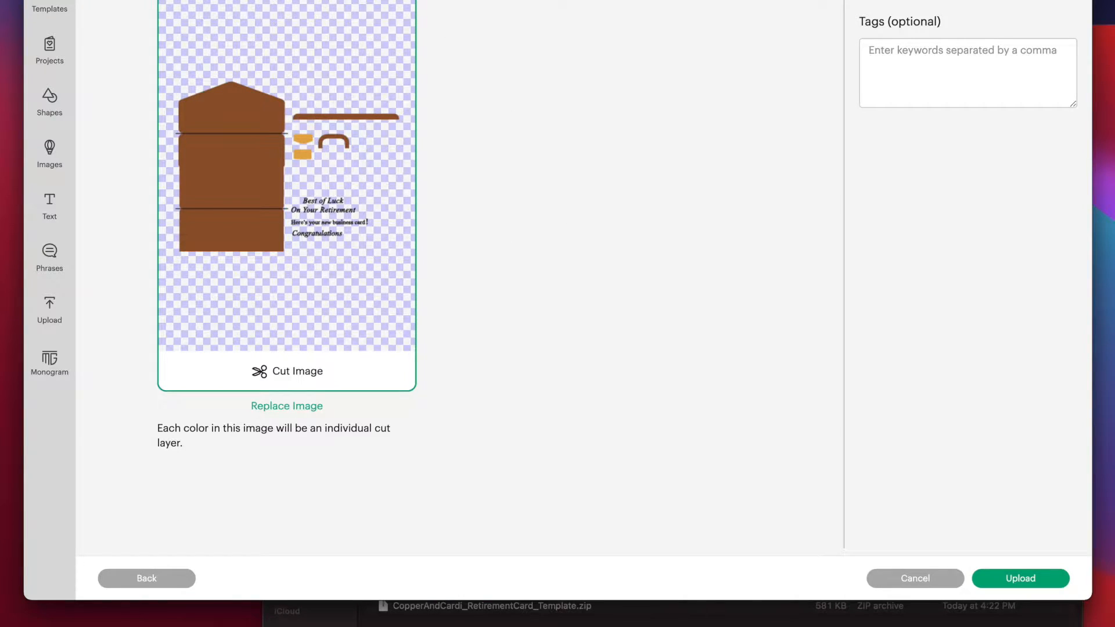
{"action": "left_click", "coordinate": [1036, 583]}
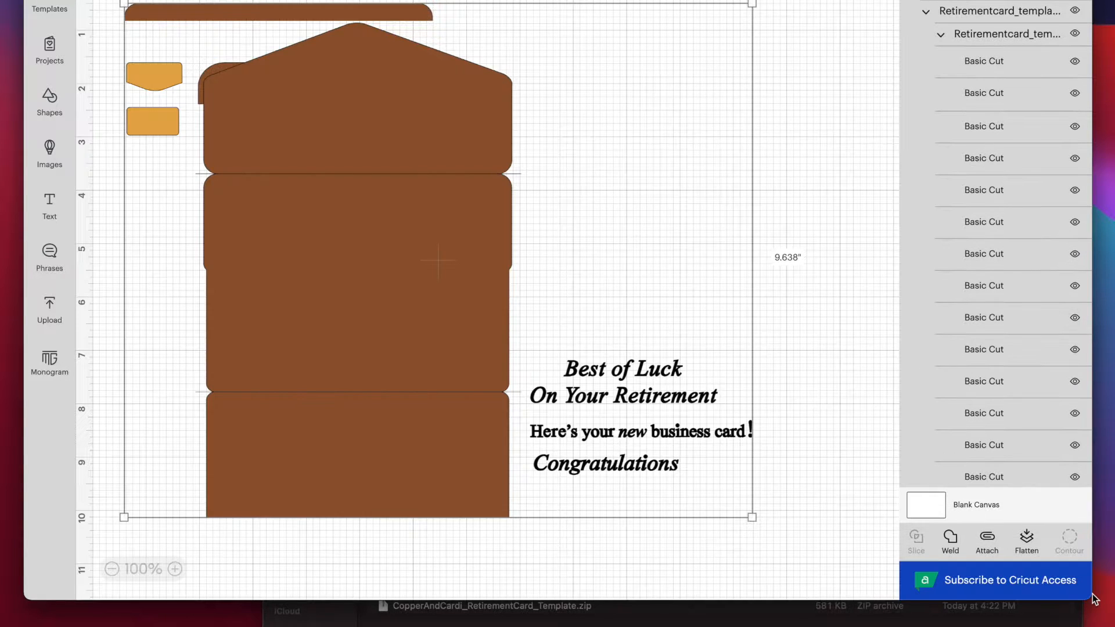
Move the imported card design to the canvas's upper-left area and ungroup it.
{"action": "left_click_drag", "start_coordinate": [428, 286], "coordinate": [385, 224]}
{"action": "left_click", "coordinate": [768, 209]}
{"action": "left_click_drag", "start_coordinate": [435, 253], "coordinate": [325, 176]}
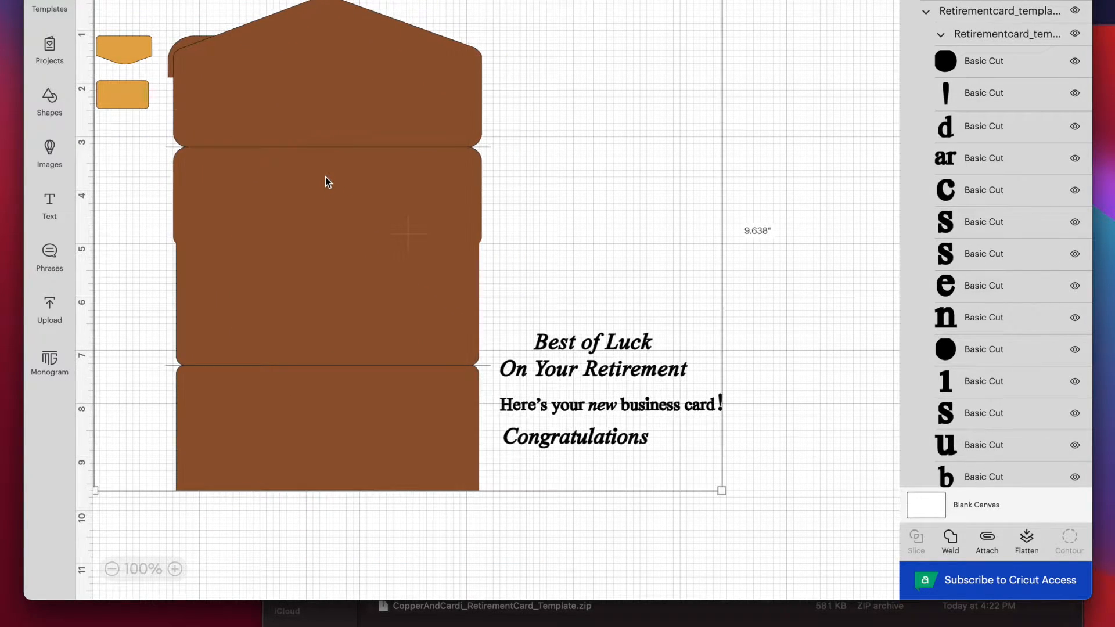
{"action": "right_click", "coordinate": [344, 154]}
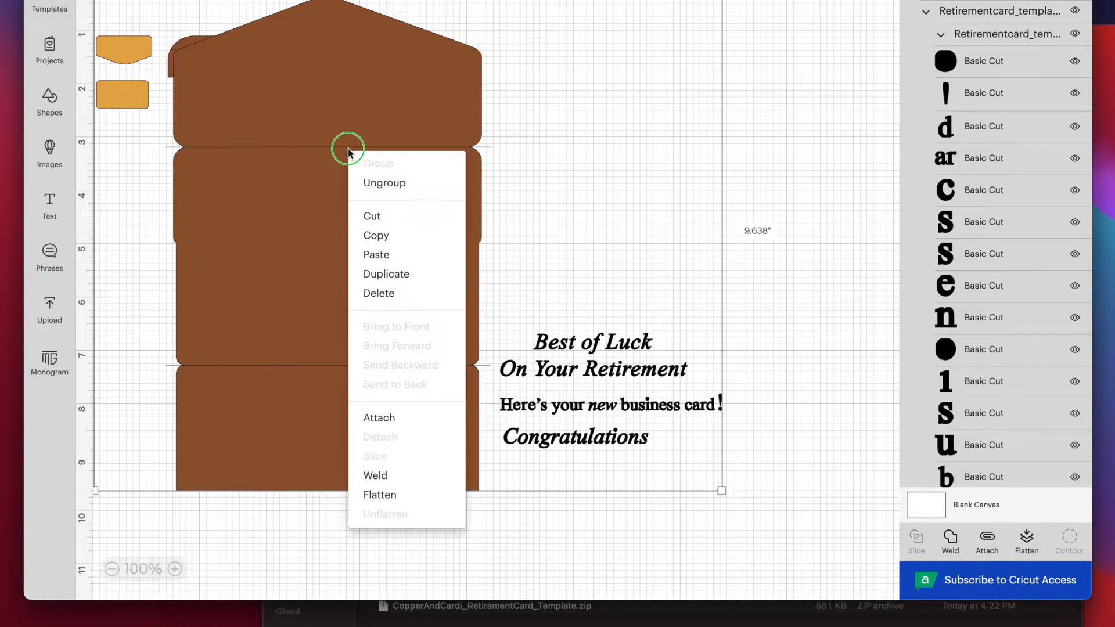
{"action": "left_click", "coordinate": [384, 184]}
{"action": "left_click", "coordinate": [392, 100]}
Move the brown card body down and spread the three text phrases apart beside it on the canvas.
{"action": "left_click_drag", "start_coordinate": [392, 100], "coordinate": [322, 281]}
{"action": "left_click_drag", "start_coordinate": [647, 349], "coordinate": [741, 128]}
{"action": "left_click_drag", "start_coordinate": [588, 404], "coordinate": [655, 262]}
{"action": "left_click_drag", "start_coordinate": [591, 436], "coordinate": [712, 315]}
Arrange the handle and the two gold buckle pieces along the canvas's top edge, clear of the card body.
{"action": "left_click_drag", "start_coordinate": [224, 45], "coordinate": [270, 57]}
{"action": "left_click_drag", "start_coordinate": [134, 44], "coordinate": [137, 19]}
{"action": "left_click_drag", "start_coordinate": [134, 85], "coordinate": [127, 21]}
{"action": "left_click_drag", "start_coordinate": [260, 51], "coordinate": [211, 21]}
{"action": "left_click_drag", "start_coordinate": [341, 324], "coordinate": [369, 299]}
{"action": "left_click_drag", "start_coordinate": [366, 92], "coordinate": [113, 2]}
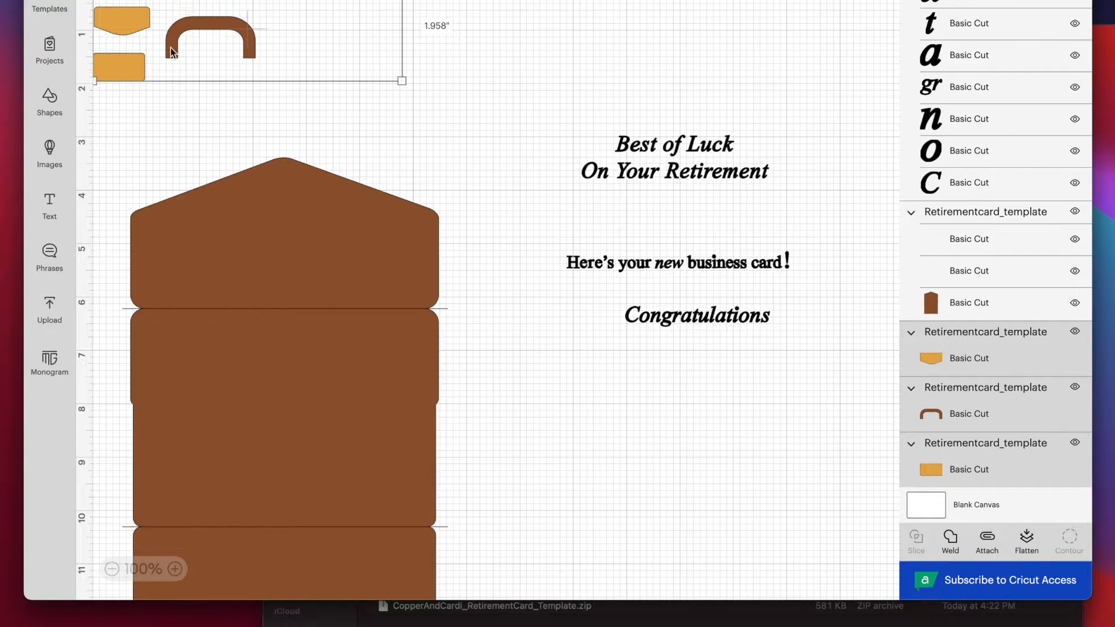
{"action": "left_click_drag", "start_coordinate": [202, 23], "coordinate": [203, 22]}
Check the mat preview, then attach the letters of each of the three text phrases so they keep their layout.
{"action": "left_click", "coordinate": [657, 167]}
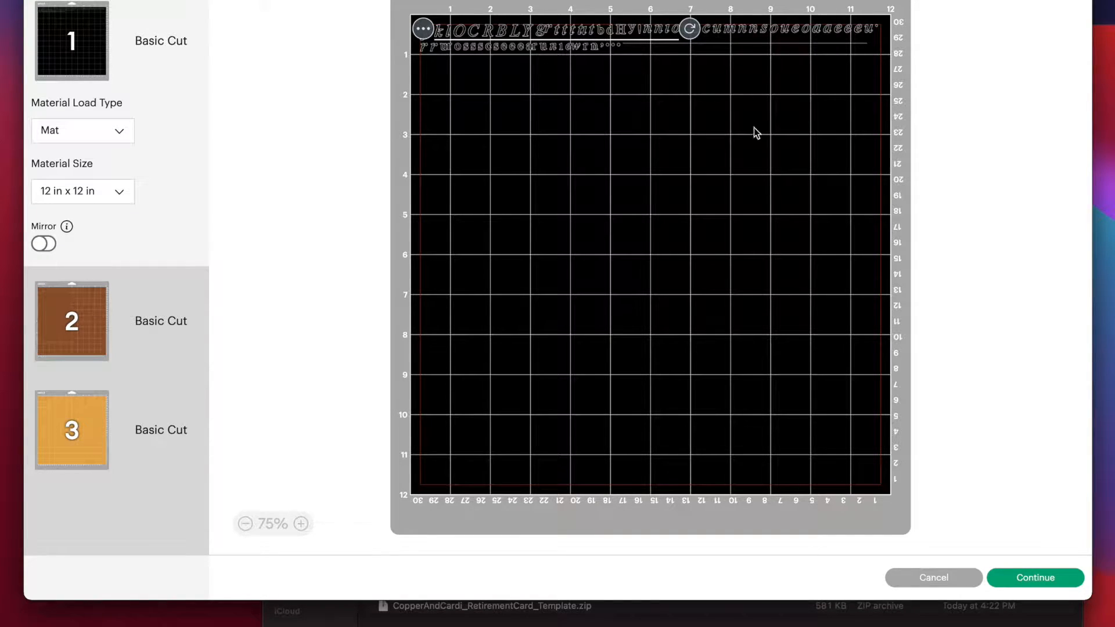
{"action": "left_click", "coordinate": [933, 578]}
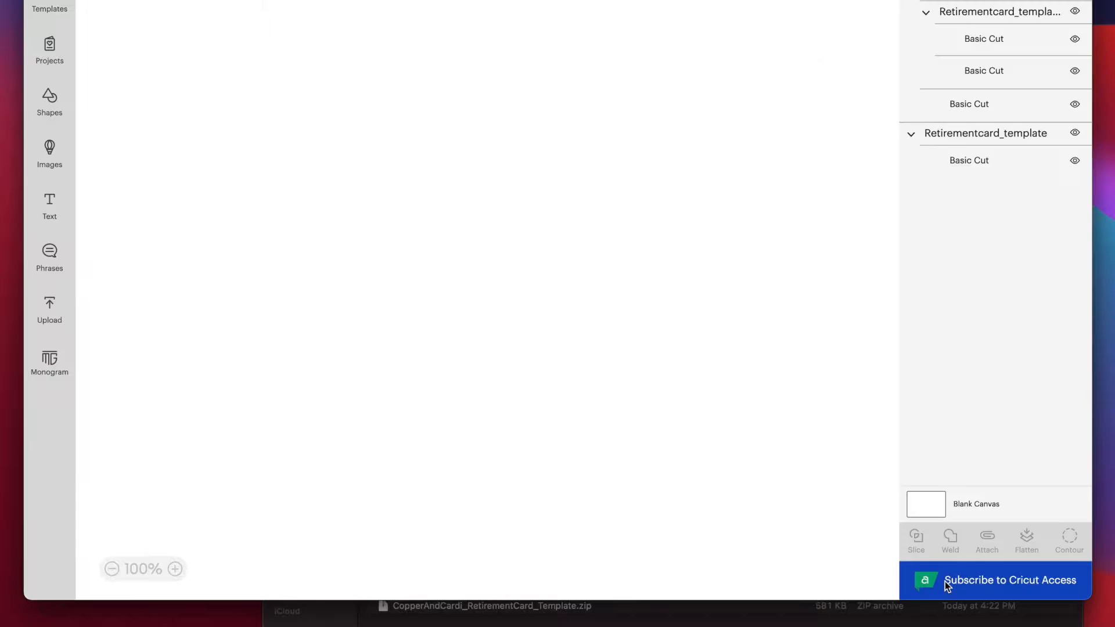
{"action": "left_click", "coordinate": [648, 156]}
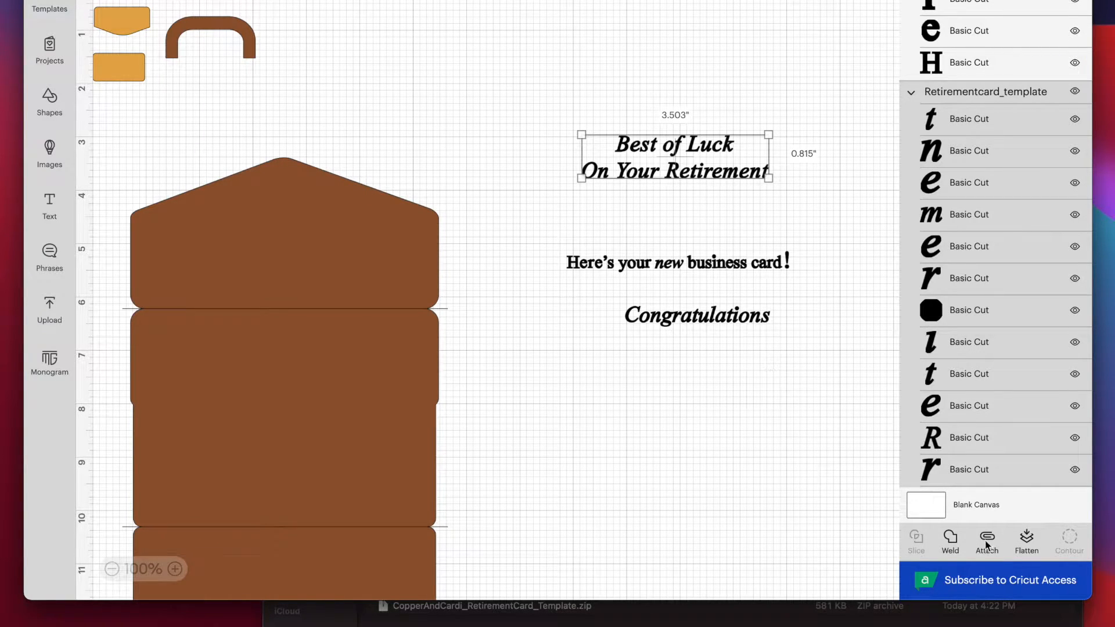
{"action": "left_click", "coordinate": [698, 268]}
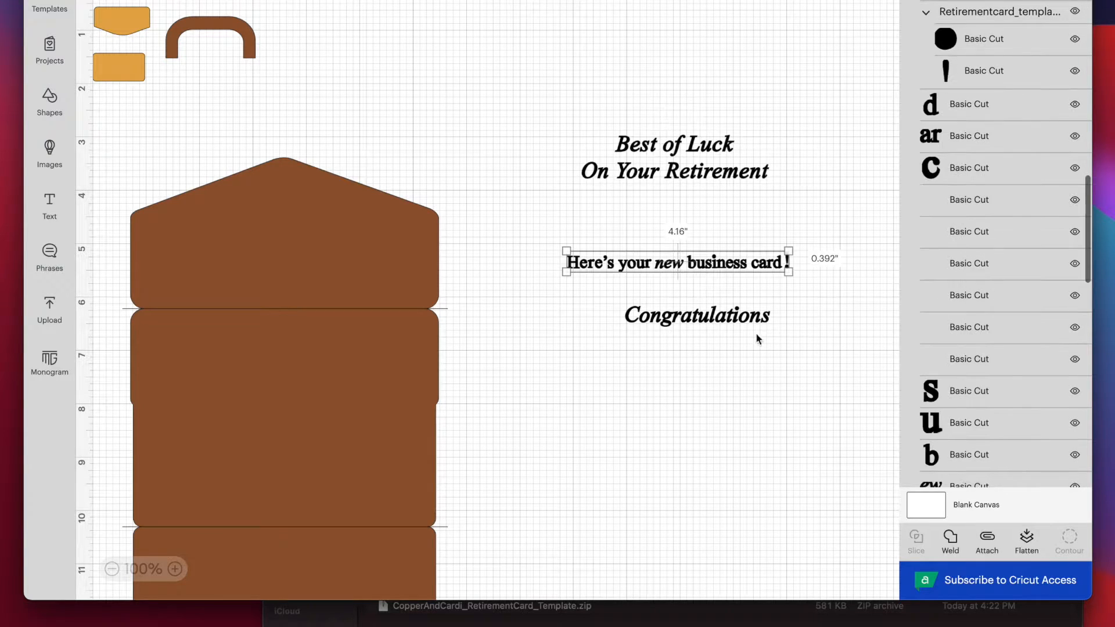
{"action": "left_click", "coordinate": [667, 313]}
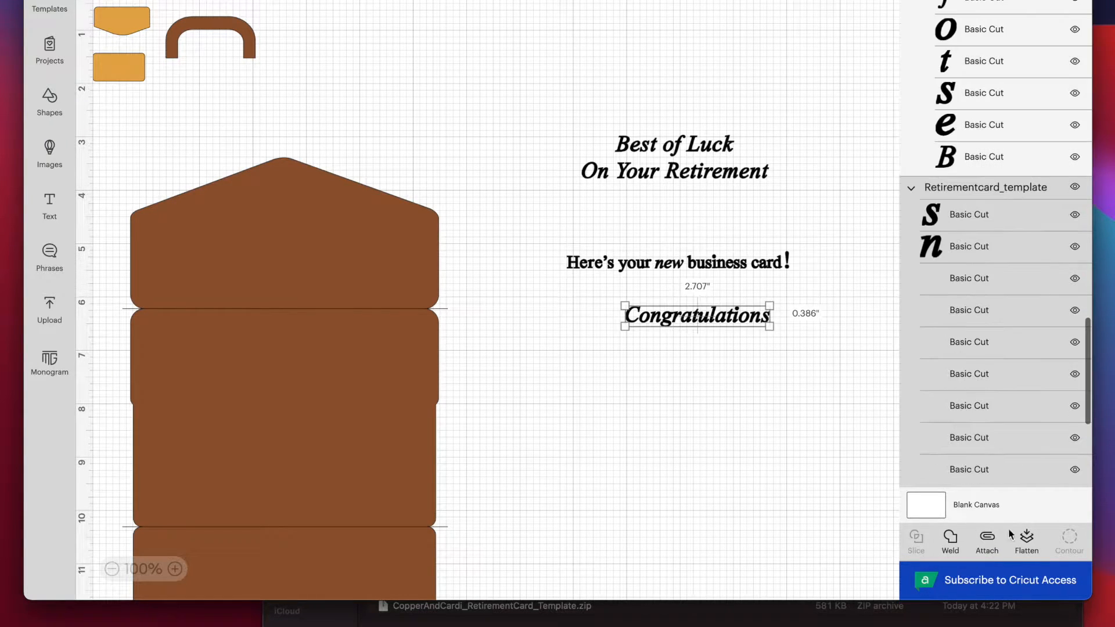
{"action": "left_click", "coordinate": [987, 539]}
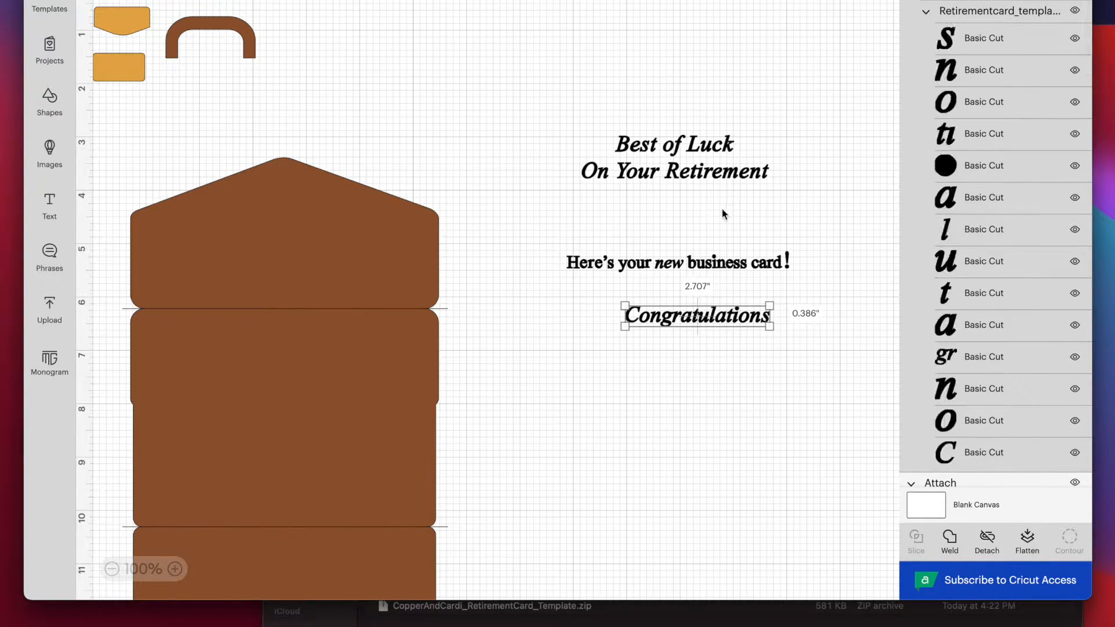
Preview the black mat, try repositioning the business card and Congratulations phrases on it, and return to the canvas.
{"action": "left_click", "coordinate": [829, 19]}
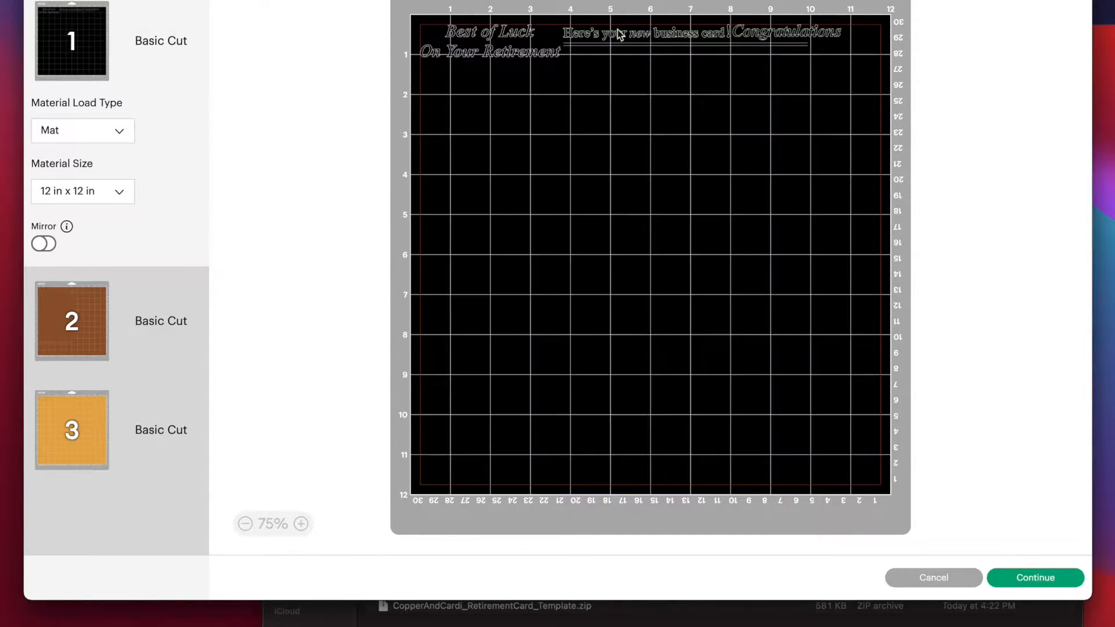
{"action": "left_click_drag", "start_coordinate": [649, 38], "coordinate": [506, 77]}
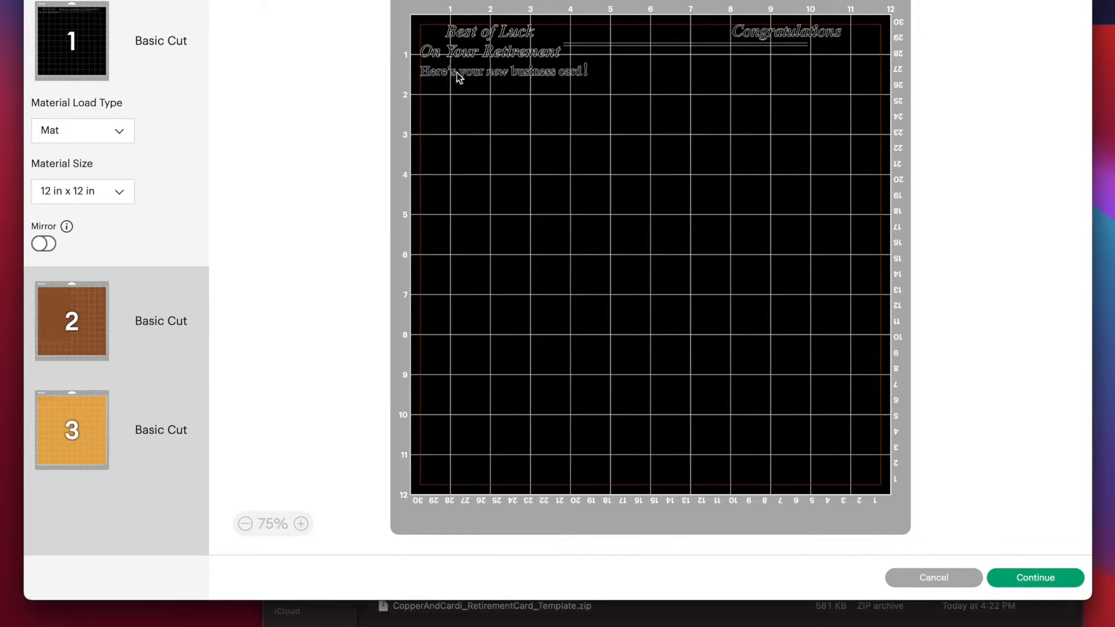
{"action": "left_click", "coordinate": [786, 32]}
{"action": "left_click_drag", "start_coordinate": [755, 32], "coordinate": [695, 108]}
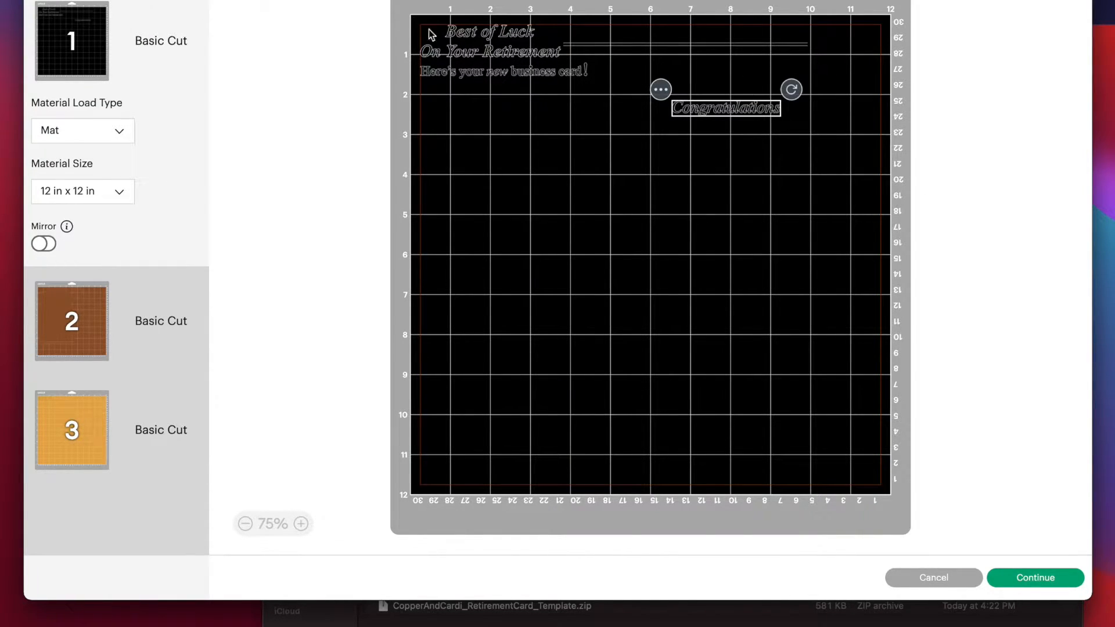
{"action": "left_click", "coordinate": [960, 583]}
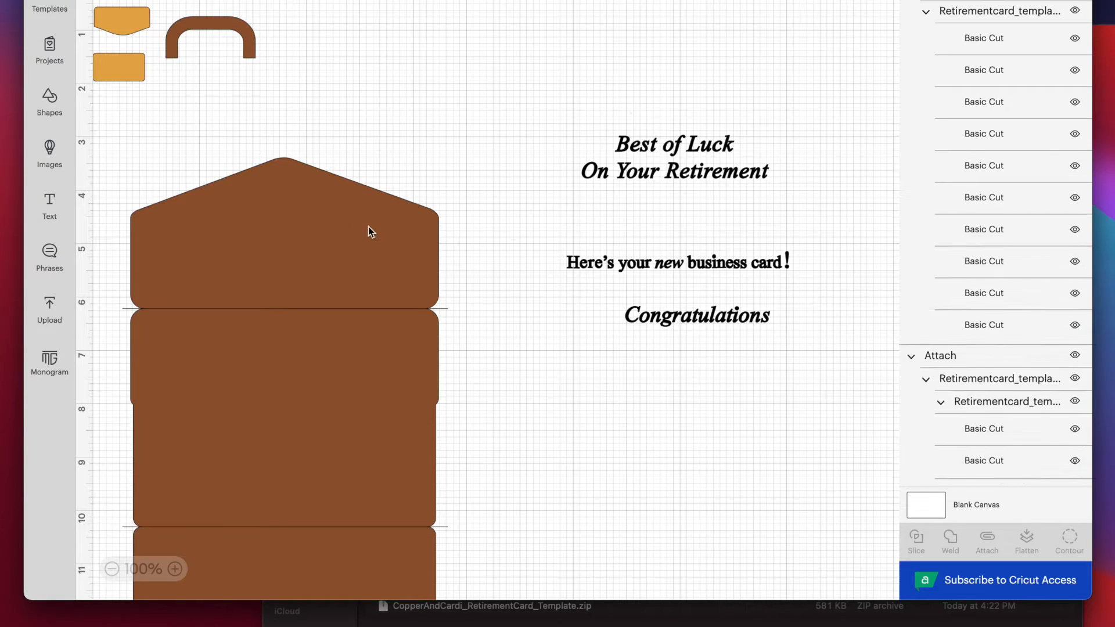
Move the brown card body up beside the text phrases and ungroup it from its two fold lines.
{"action": "left_click", "coordinate": [372, 230]}
{"action": "left_click_drag", "start_coordinate": [291, 282], "coordinate": [353, 198]}
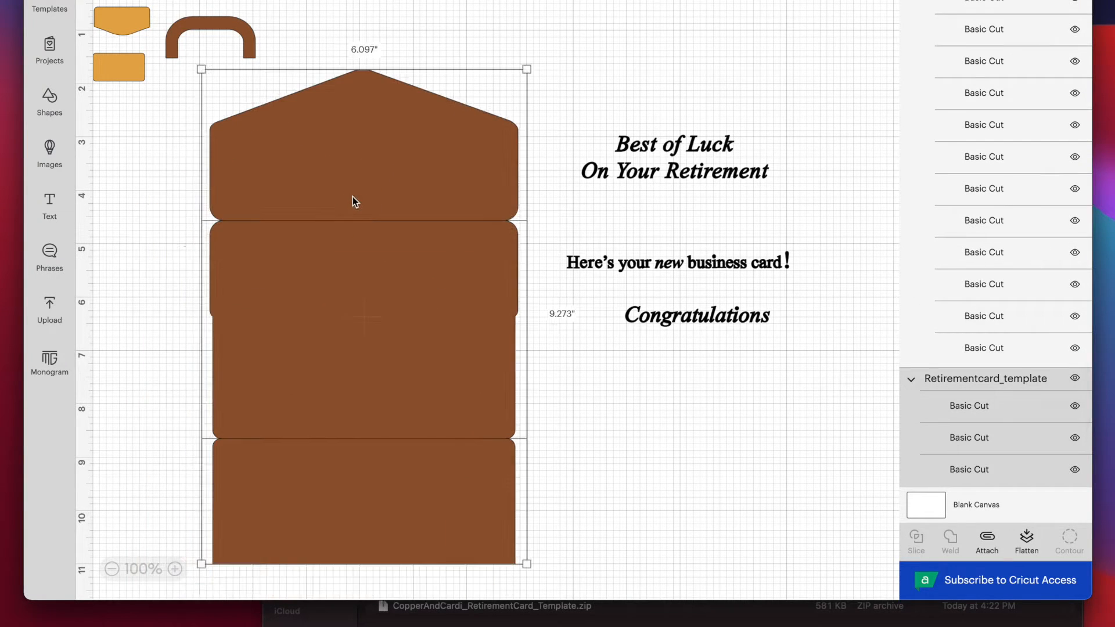
{"action": "right_click", "coordinate": [353, 197]}
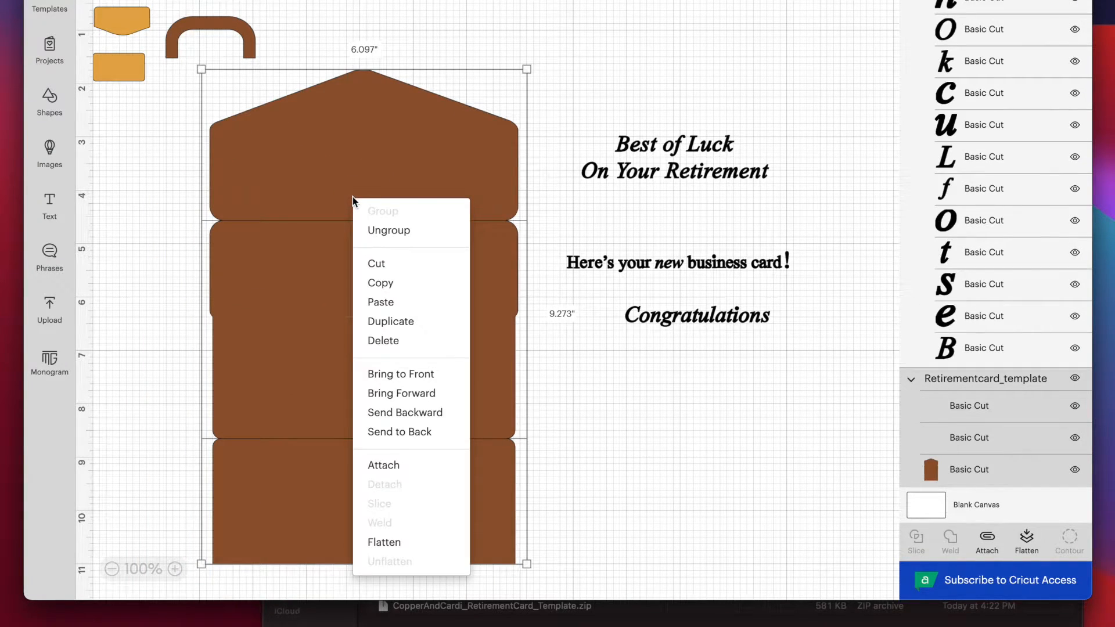
{"action": "left_click", "coordinate": [372, 231]}
Change the operation of both horizontal fold lines on the card body from Basic Cut to Score.
{"action": "left_click", "coordinate": [501, 221]}
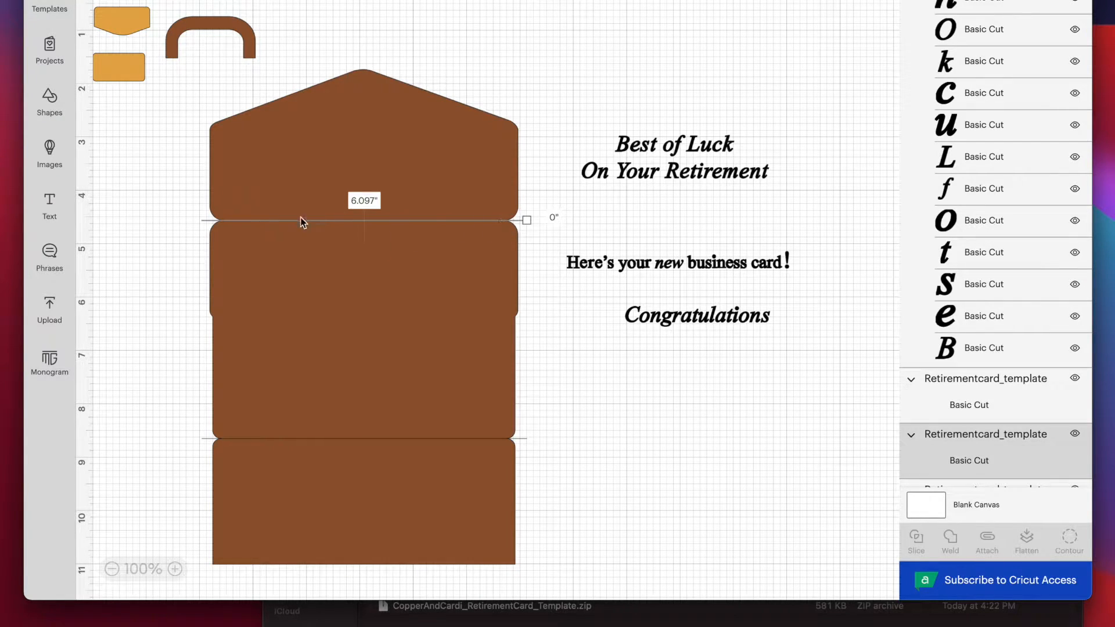
{"action": "left_click", "coordinate": [523, 438], "text": "shift"}
{"action": "left_click", "coordinate": [191, 1]}
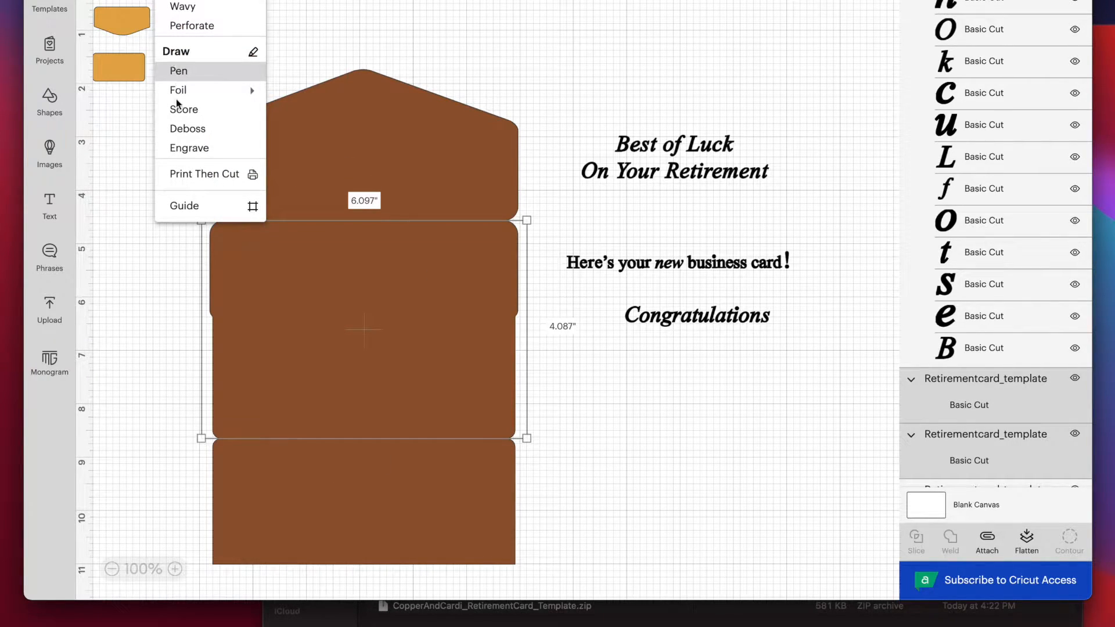
{"action": "left_click", "coordinate": [208, 110]}
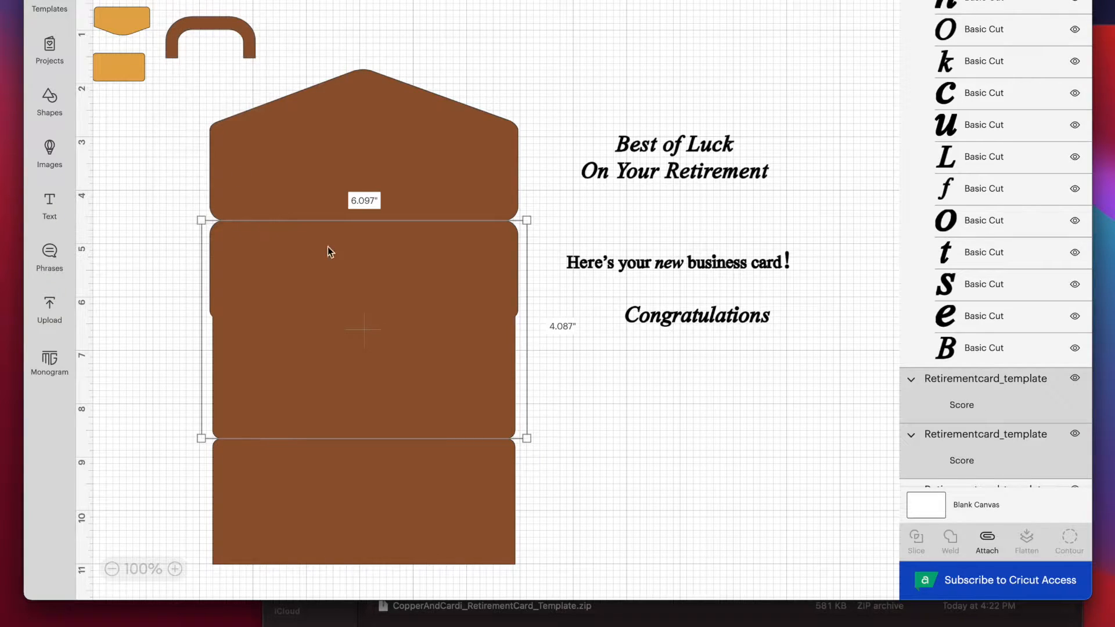
{"action": "left_click", "coordinate": [177, 273]}
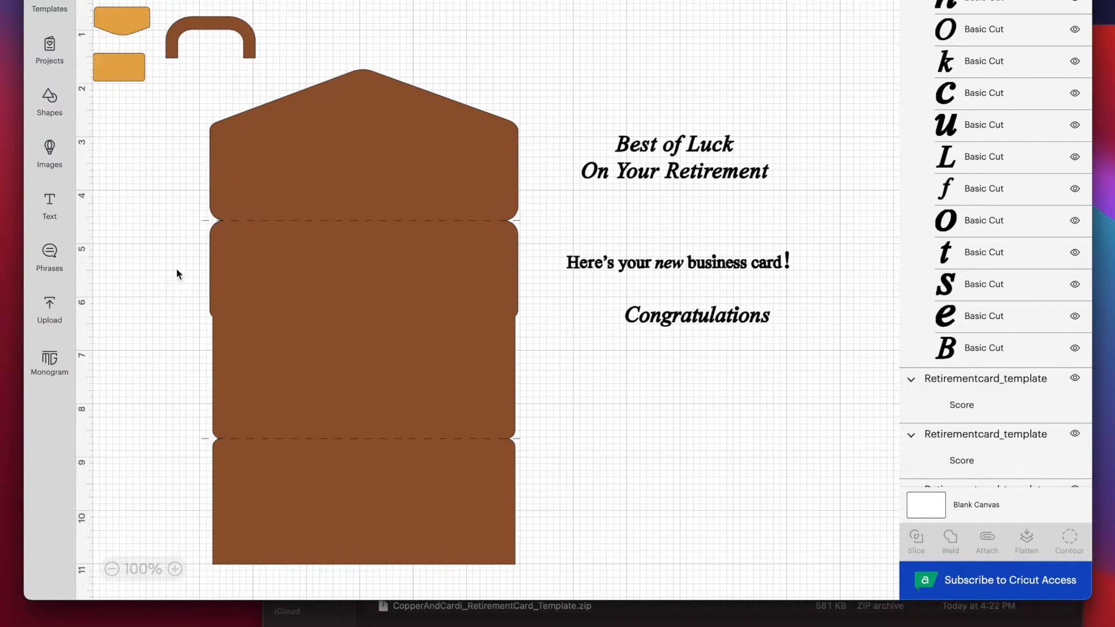
Attach the two score lines to the brown card body.
{"action": "left_click", "coordinate": [479, 222]}
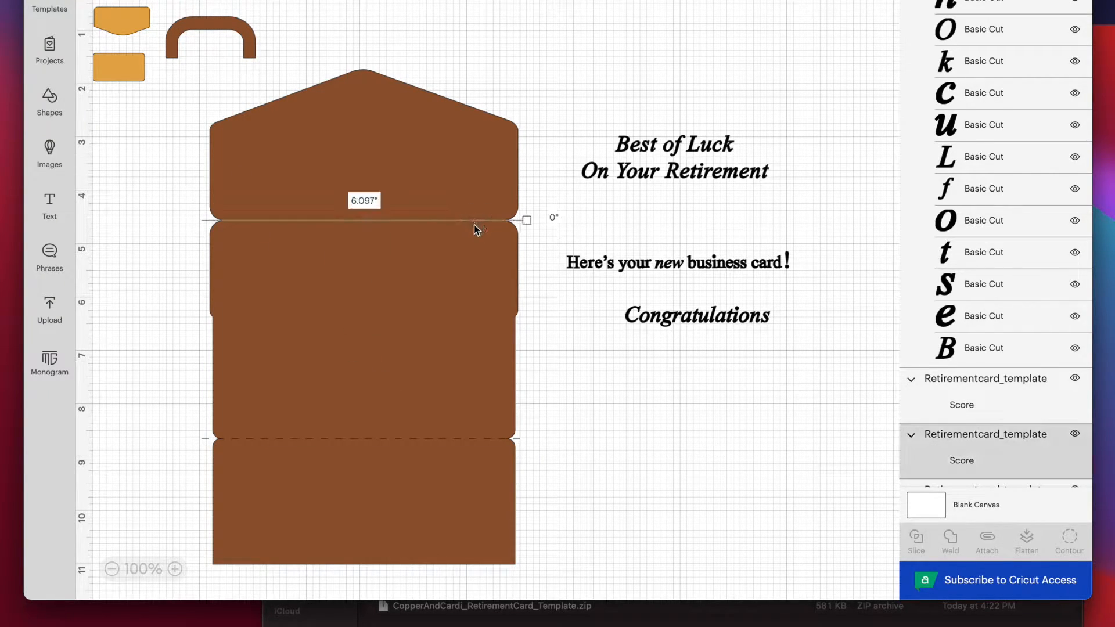
{"action": "left_click", "coordinate": [504, 440], "text": "shift"}
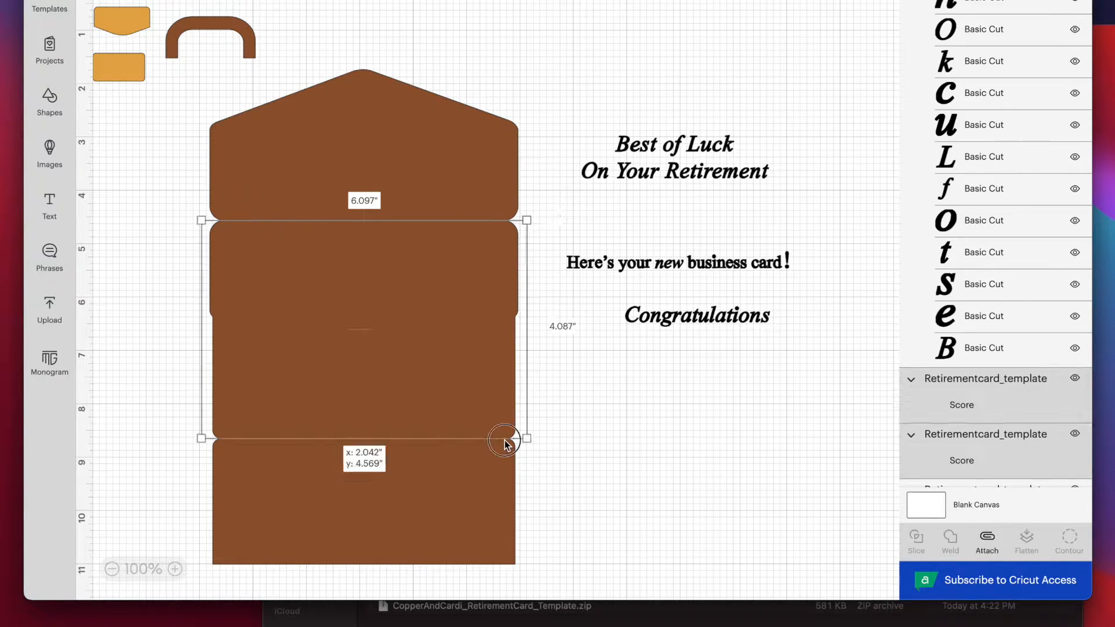
{"action": "left_click", "coordinate": [488, 470]}
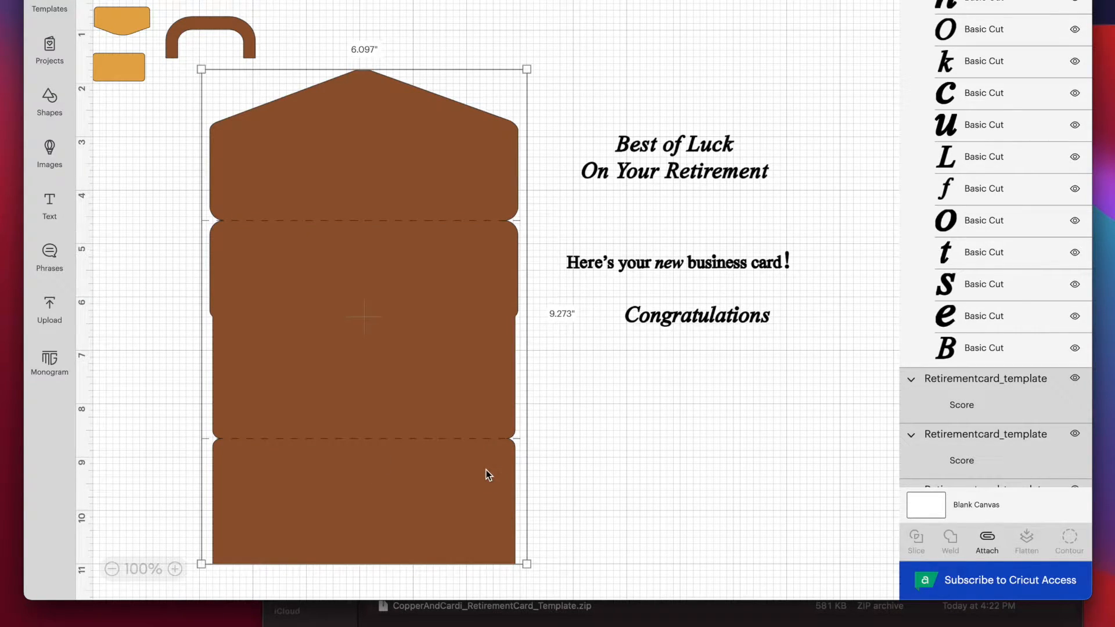
{"action": "left_click", "coordinate": [989, 546]}
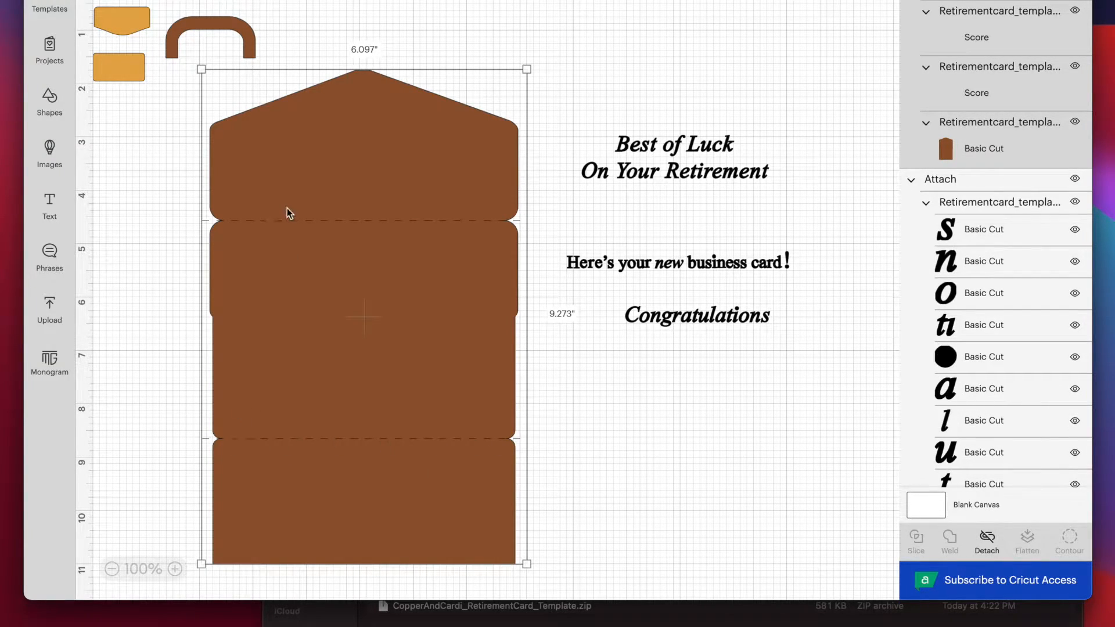
{"action": "left_click", "coordinate": [543, 47]}
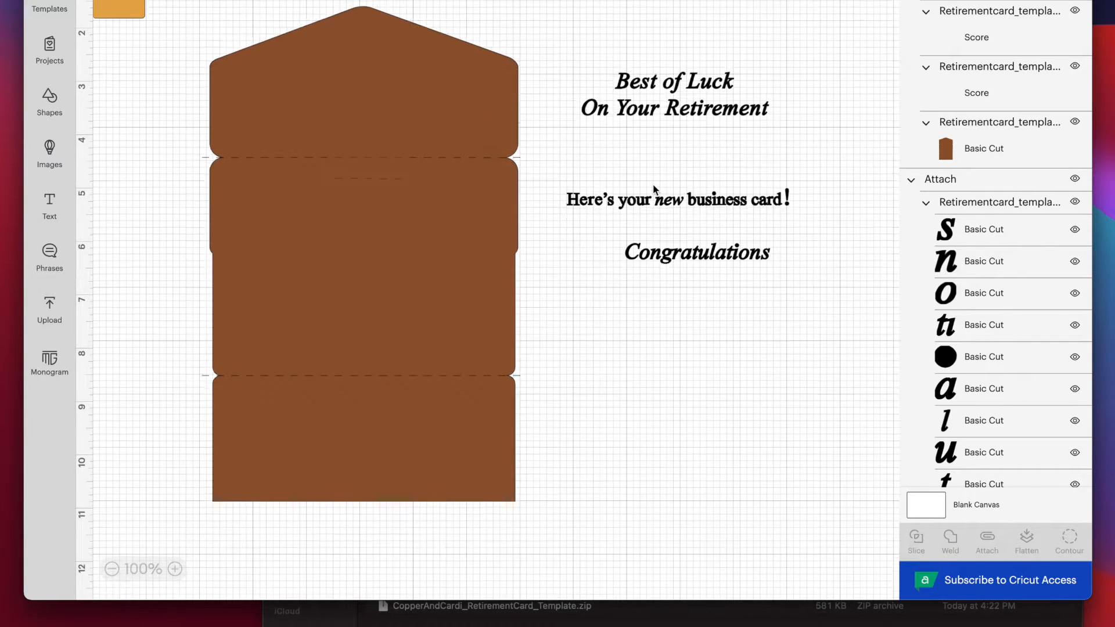
Preview the cut mats, shift the long strip slightly away from the card on the brown mat, and open the gold mat.
{"action": "left_click", "coordinate": [1054, 1]}
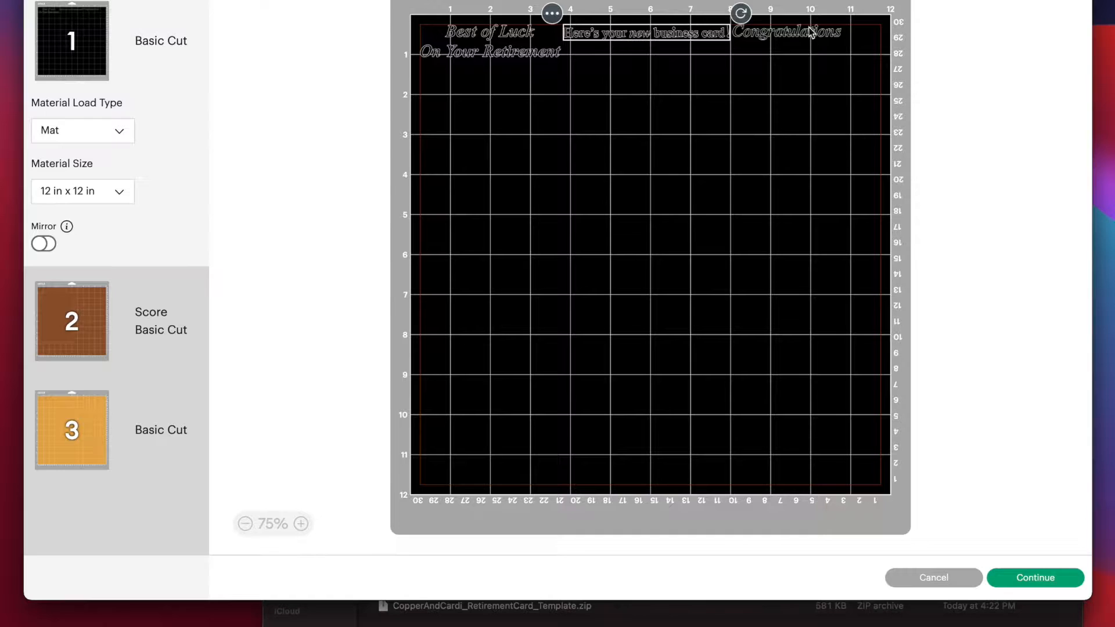
{"action": "left_click", "coordinate": [112, 324]}
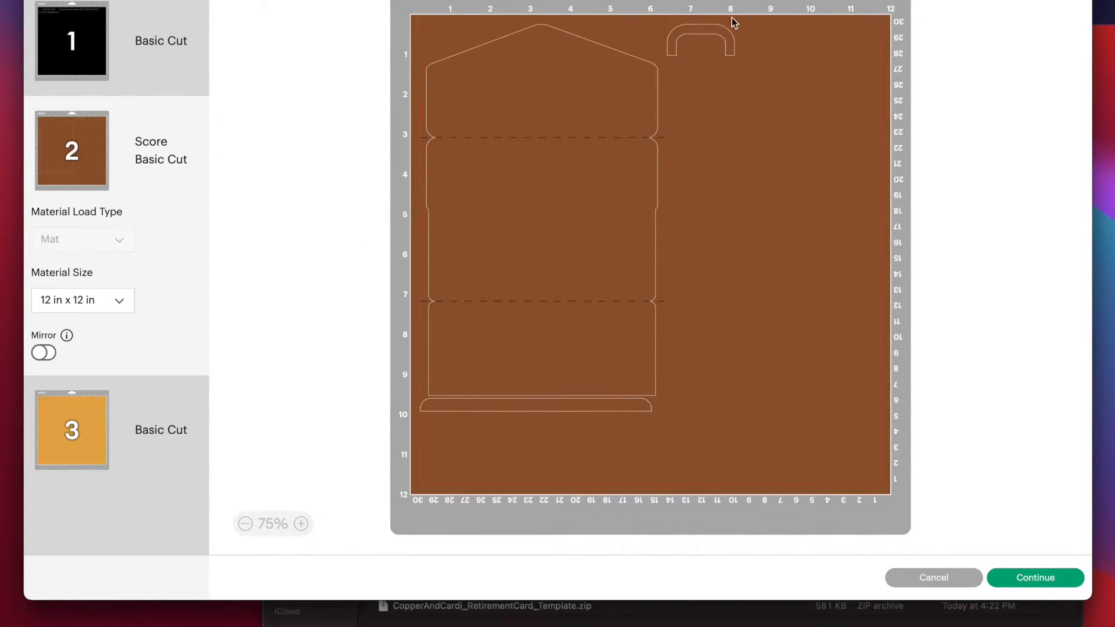
{"action": "left_click_drag", "start_coordinate": [610, 409], "coordinate": [590, 415]}
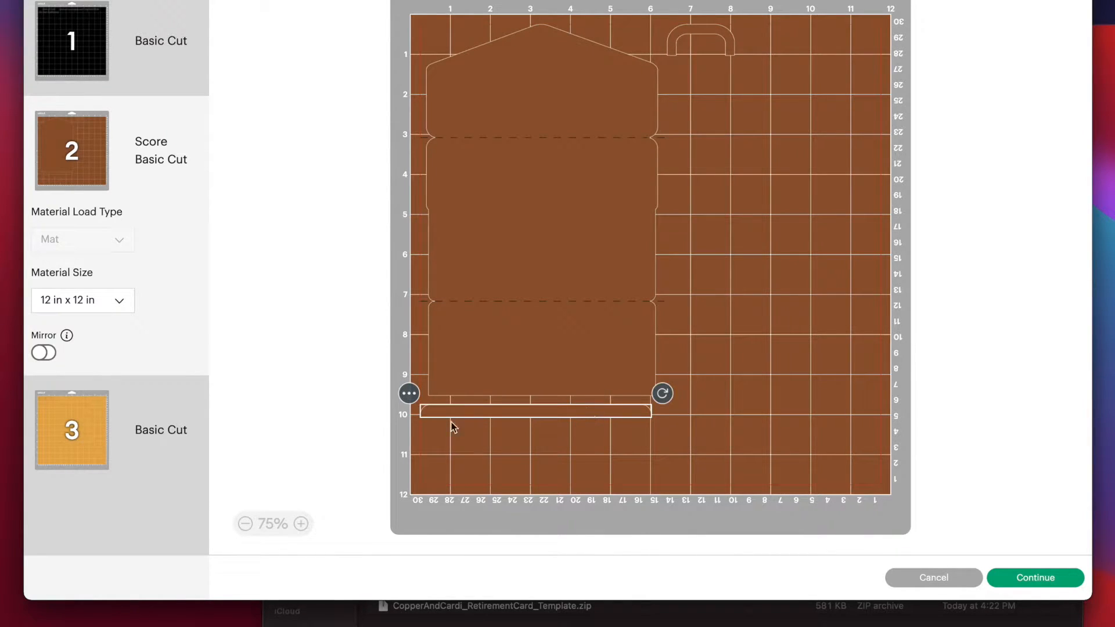
{"action": "left_click", "coordinate": [96, 424]}
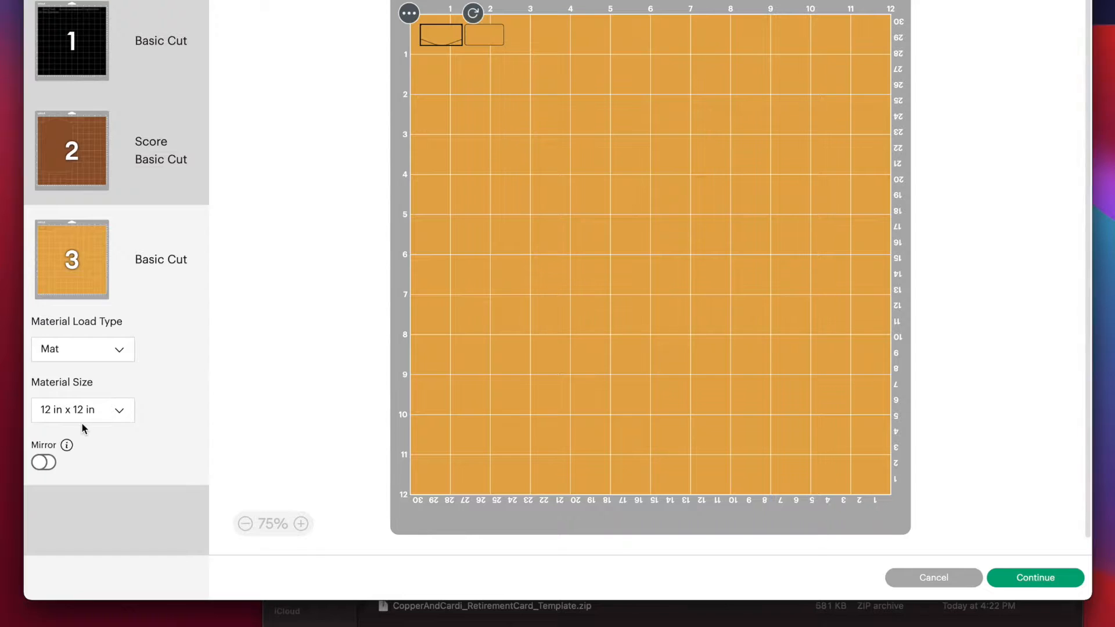